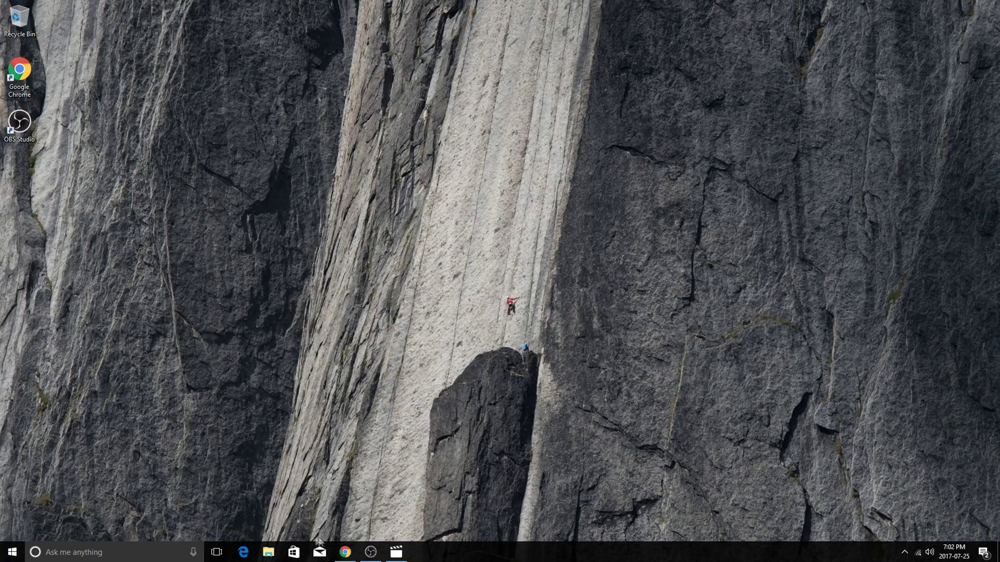
Step: Open the System protection settings from This PC's properties
left_click(278, 555)
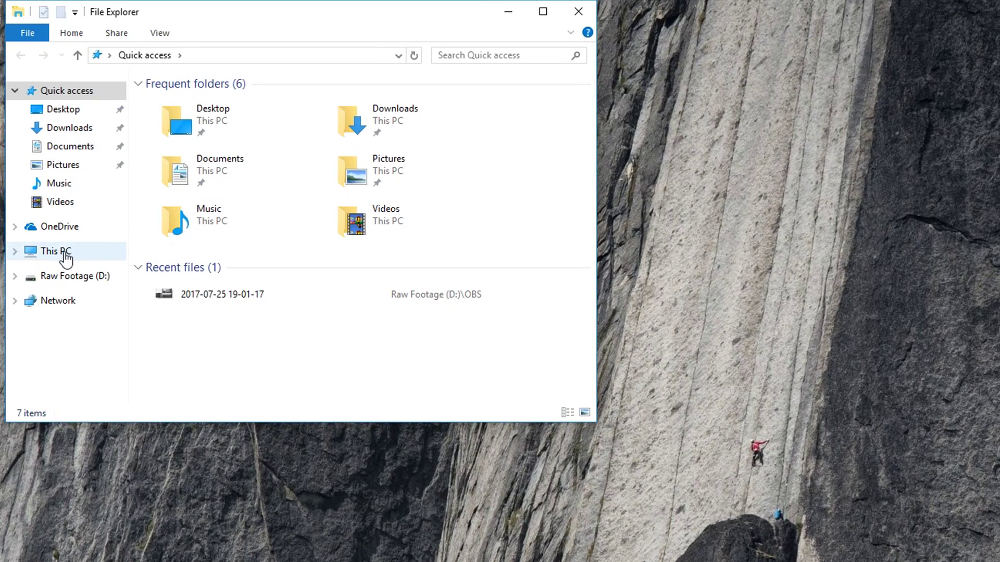
right_click(65, 256)
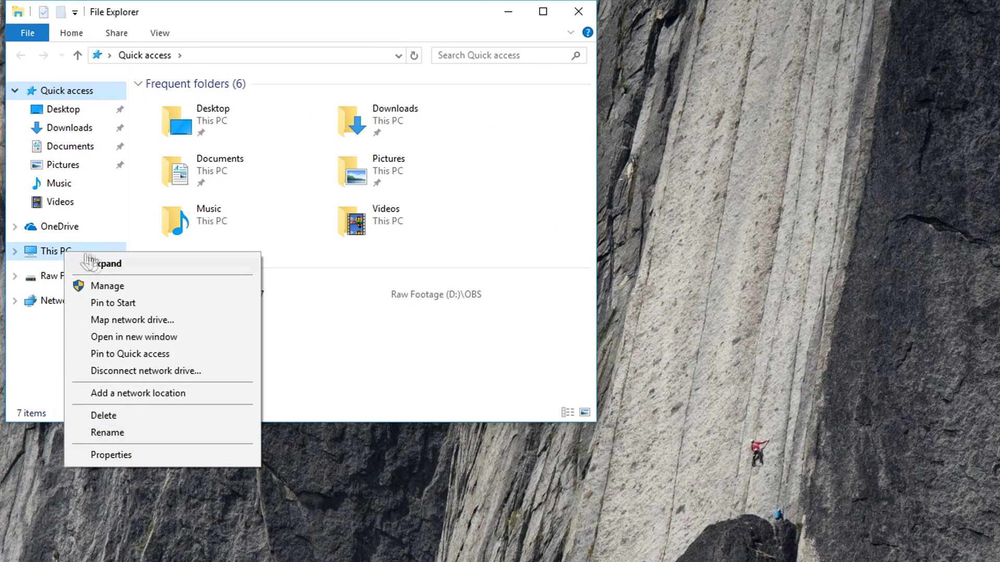
left_click(120, 455)
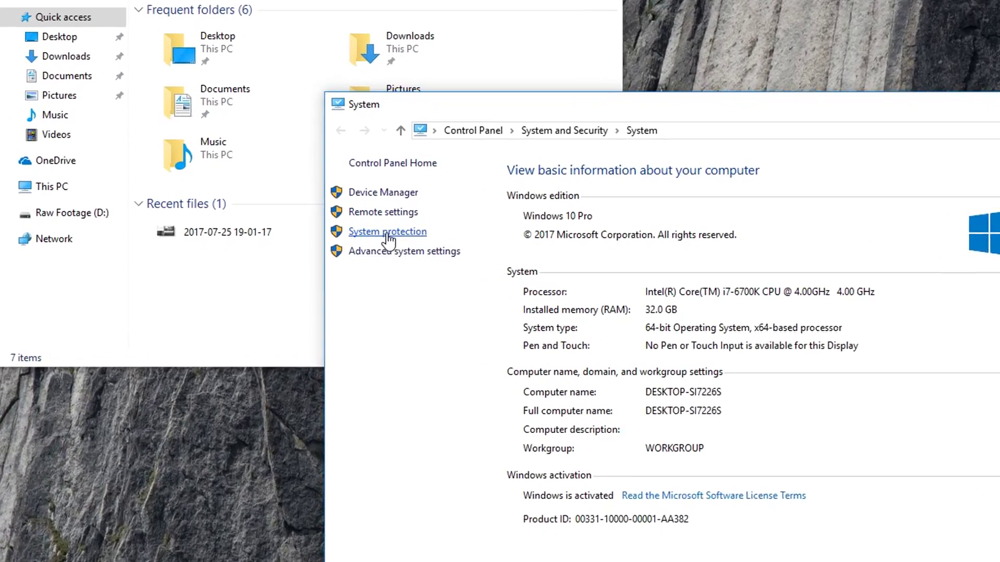
left_click(315, 249)
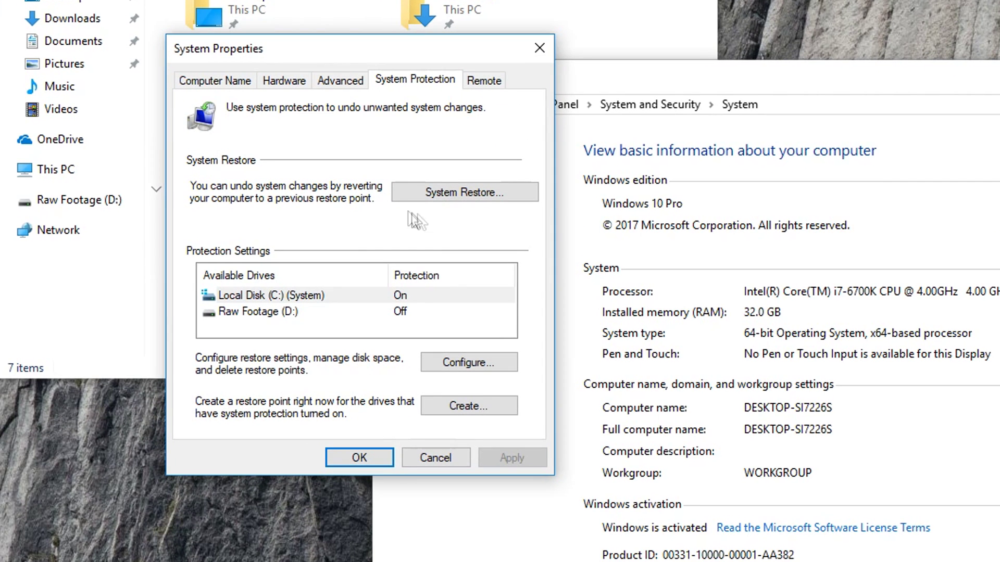
Step: Delete all restore points on Local Disk (C:)
left_click(362, 301)
left_click(442, 360)
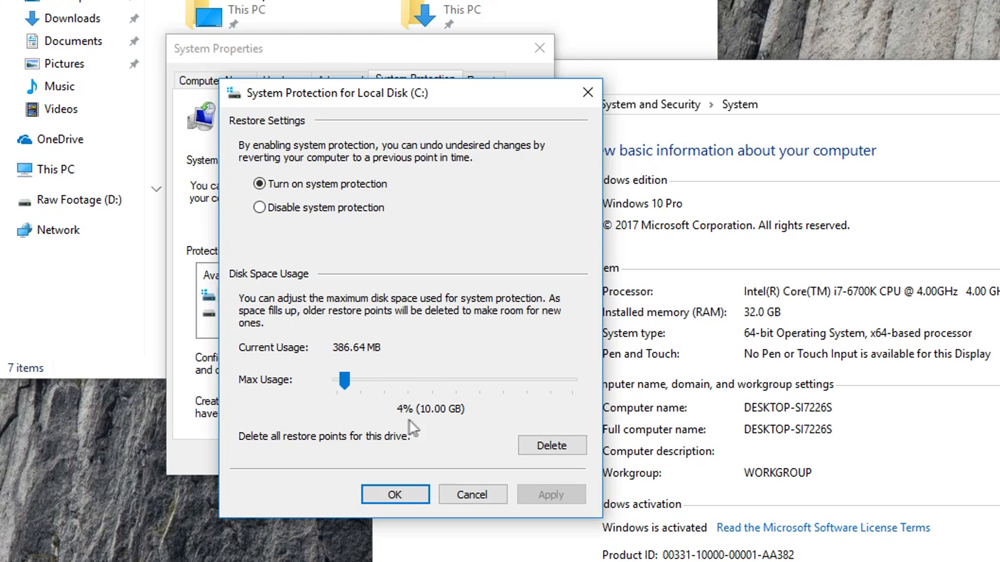
left_click(543, 448)
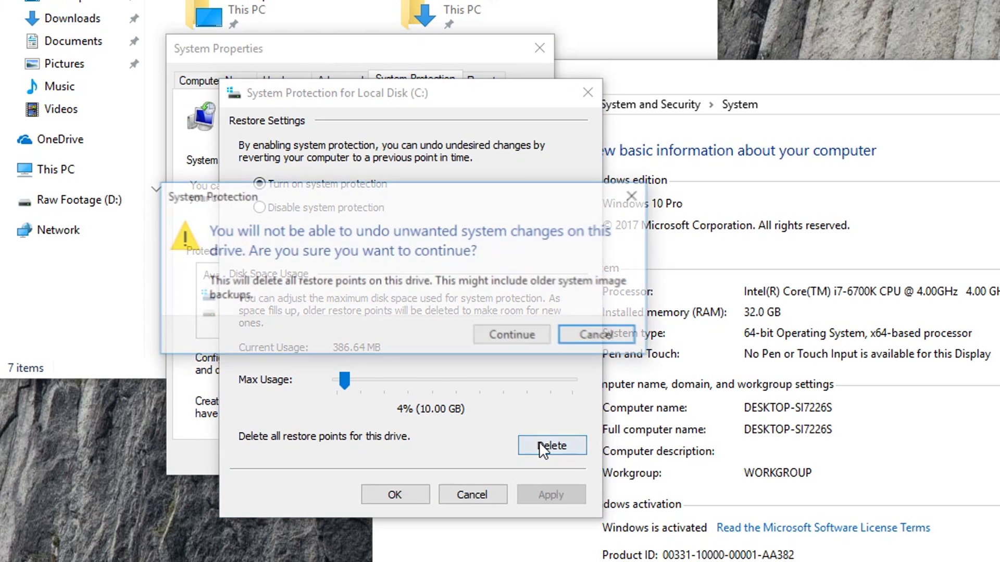
left_click(531, 339)
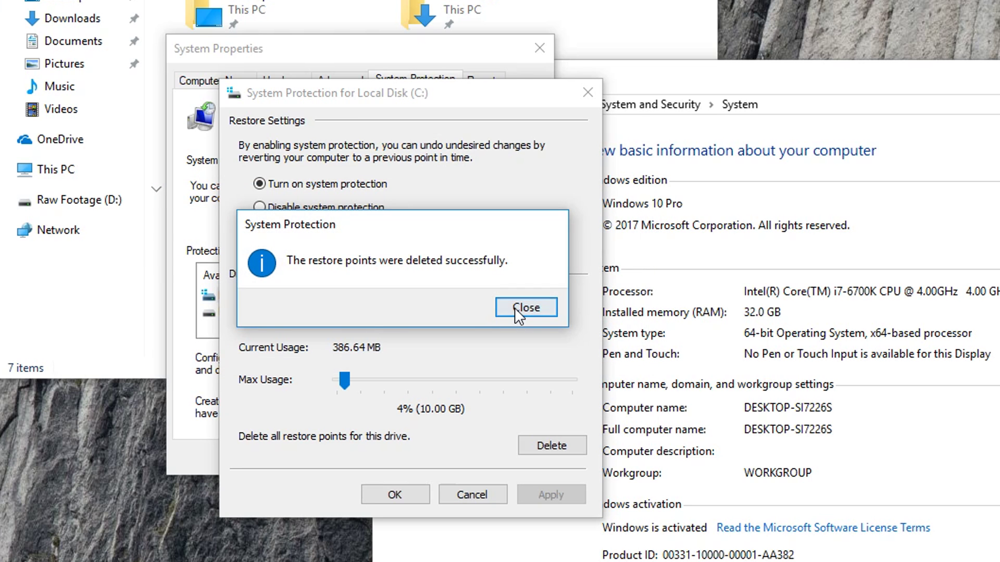
left_click(516, 309)
Step: Disable system protection for drive C: and close System Properties
left_click(325, 213)
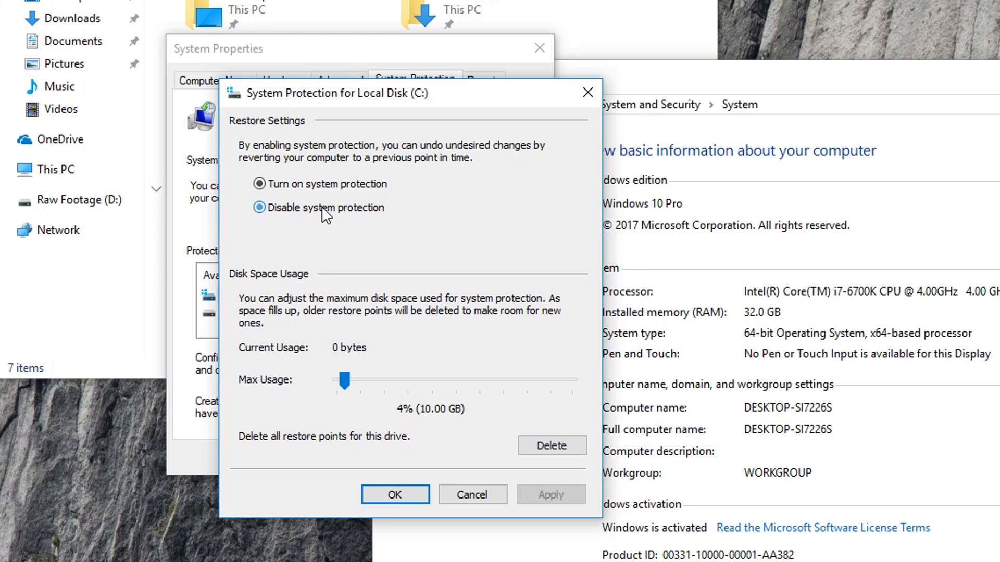
left_click(547, 494)
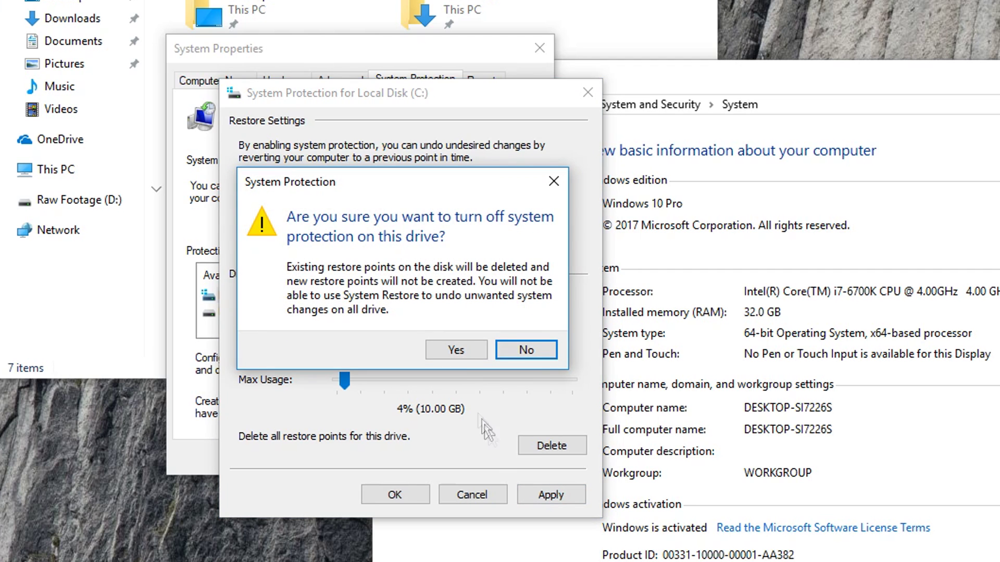
left_click(456, 350)
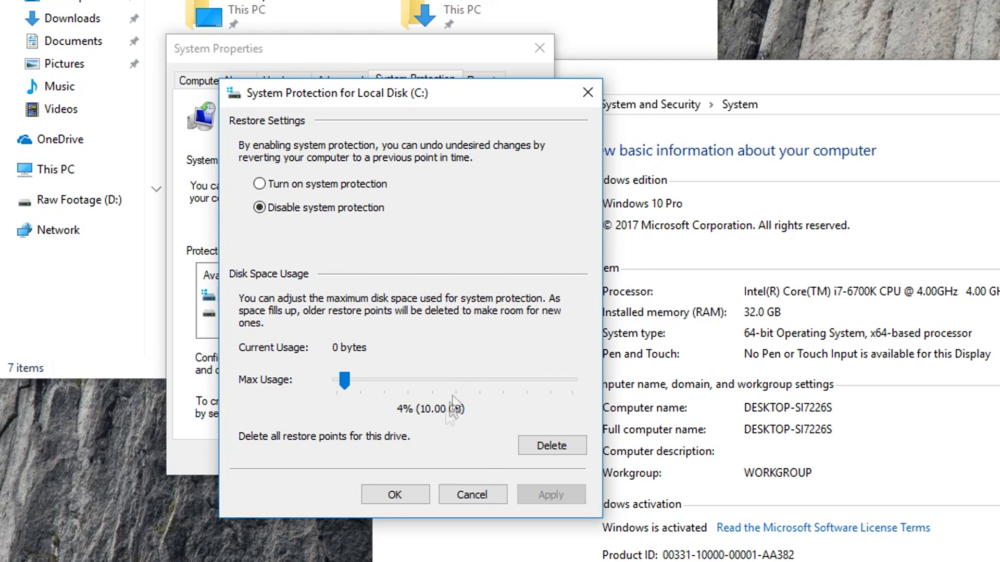
left_click(400, 495)
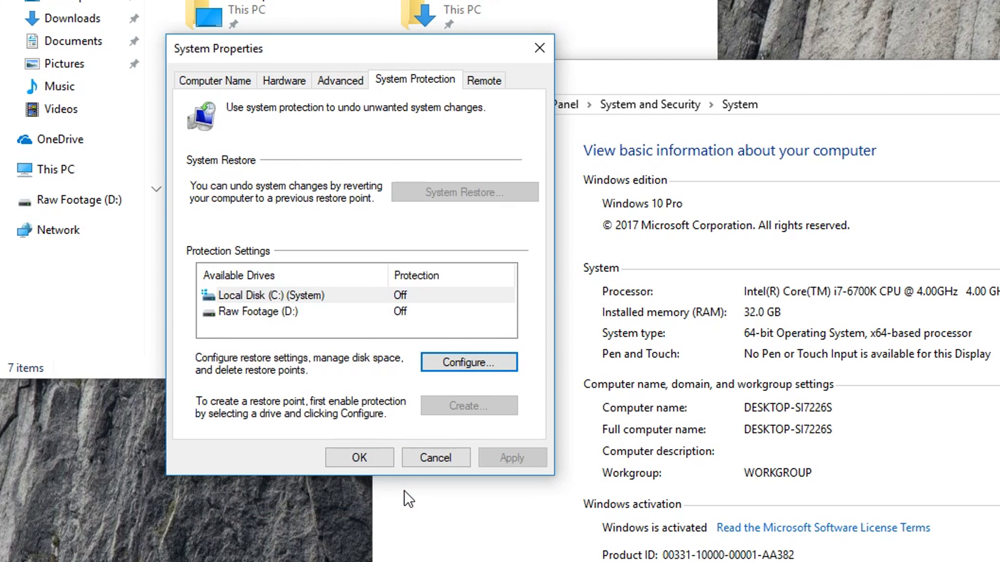
left_click(380, 454)
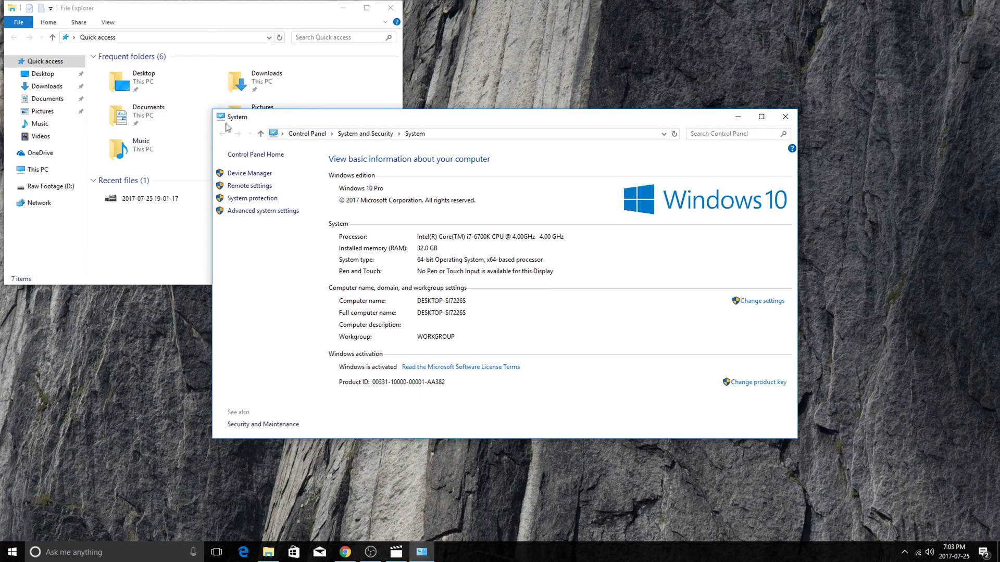
Step: Close the System window and confirm Local Disk (C:) shows 203 GB free of 237 GB
left_click(785, 123)
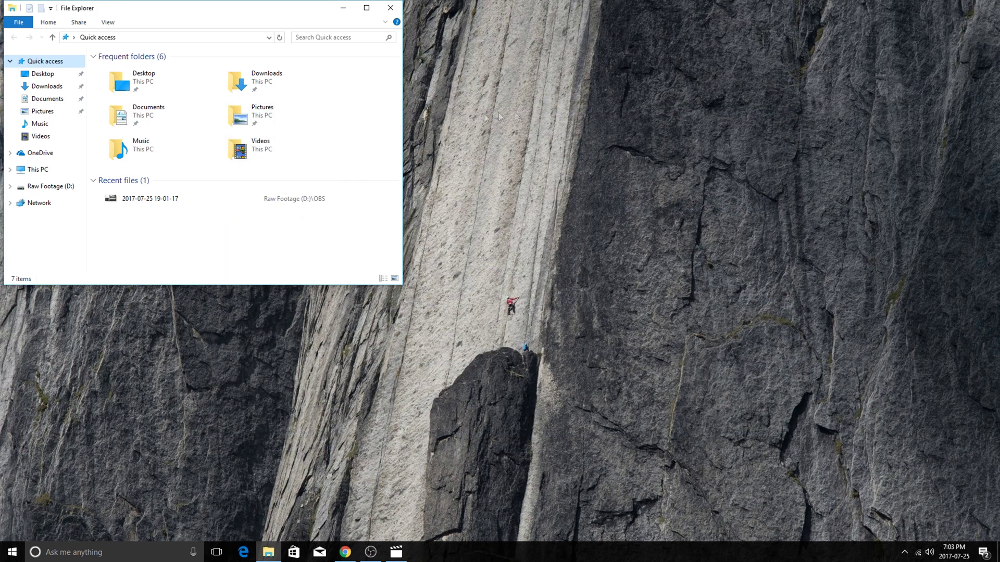
left_click(41, 170)
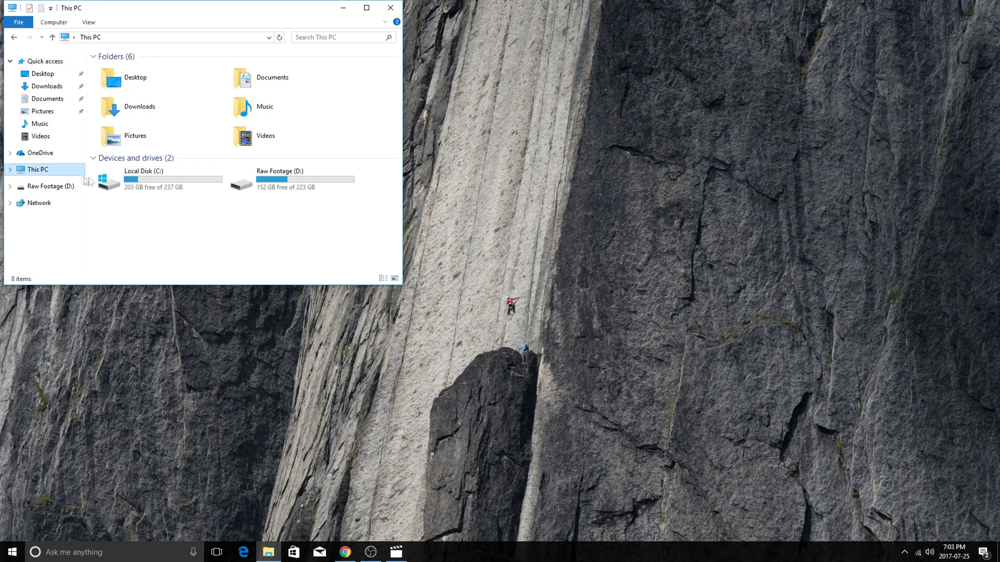
right_click(152, 190)
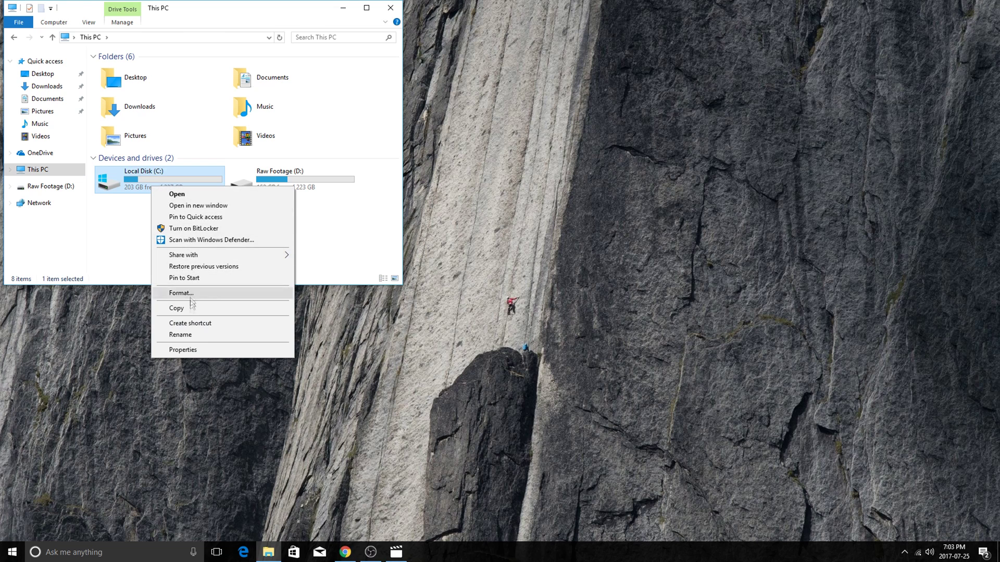
left_click(190, 346)
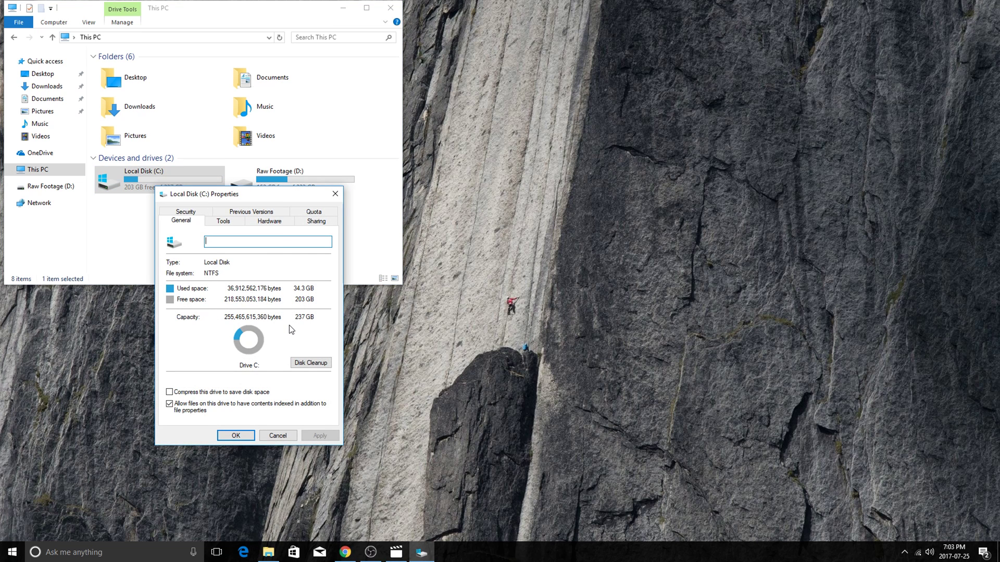
left_click(248, 434)
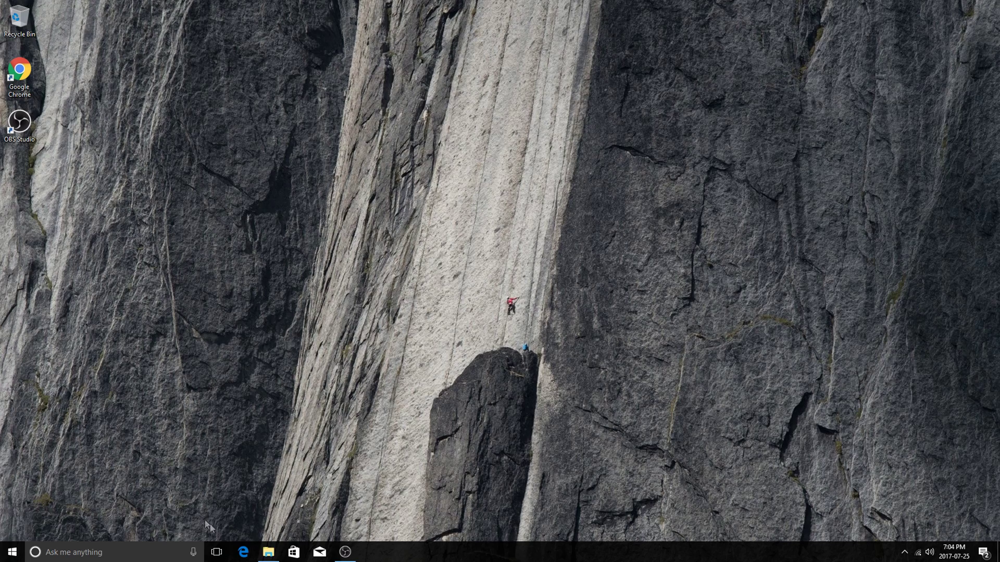
Step: Open the Virtual Memory settings via This PC's advanced system performance options
left_click(267, 552)
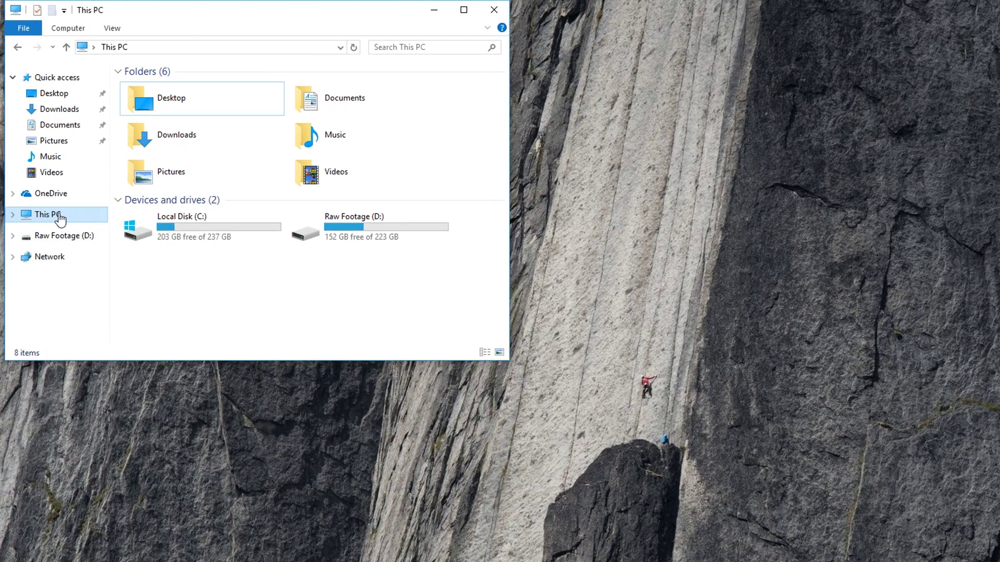
right_click(60, 219)
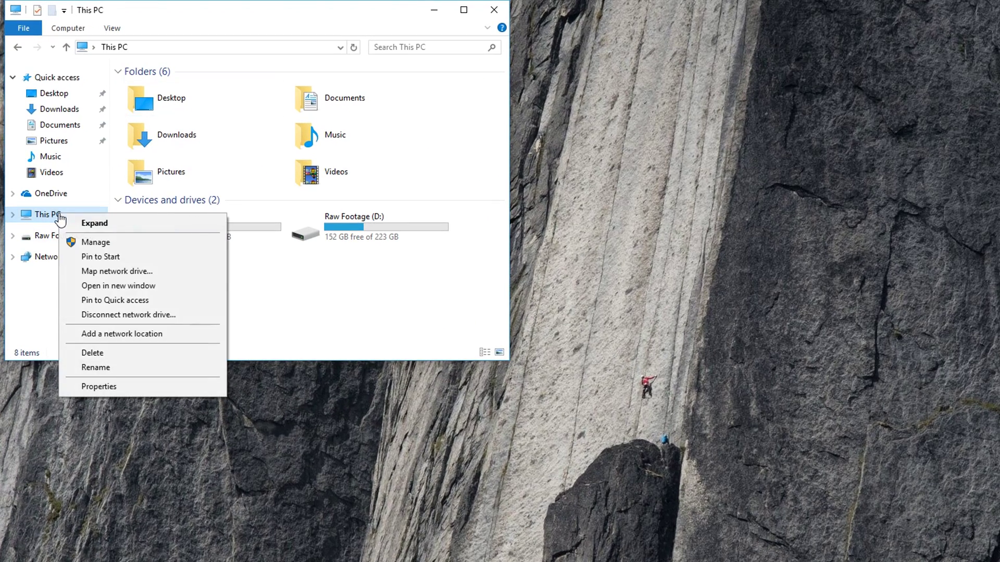
left_click(99, 386)
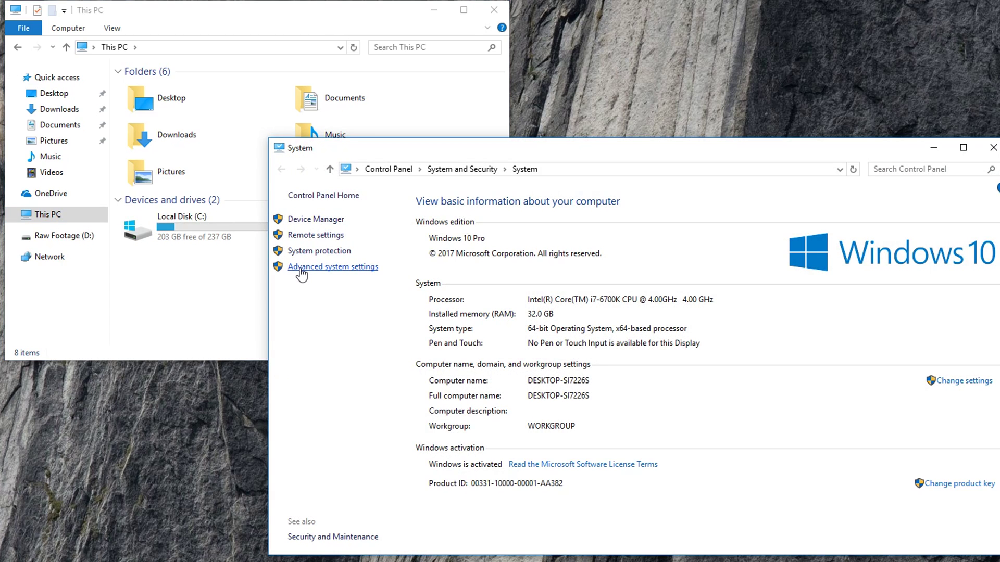
left_click(301, 268)
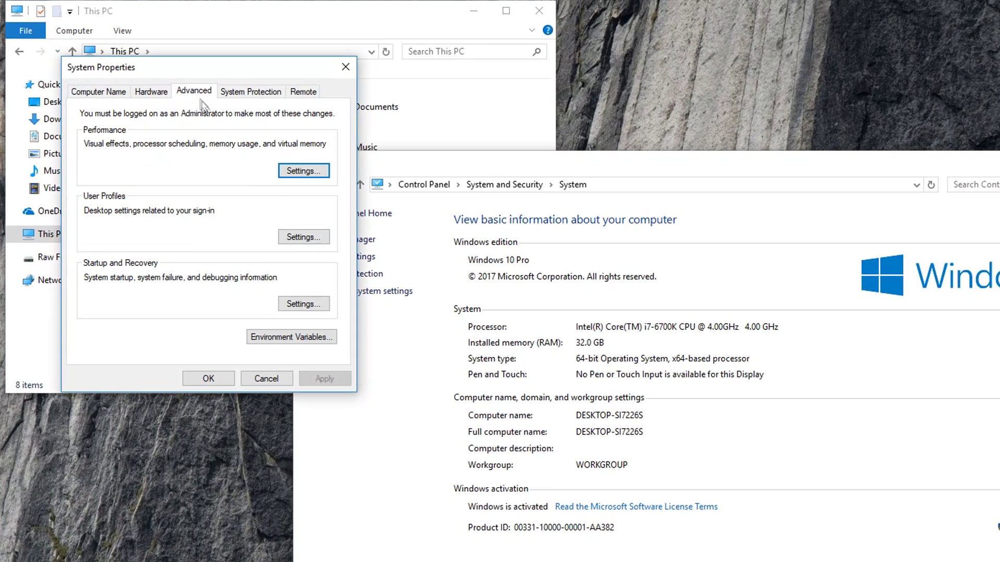
left_click(293, 175)
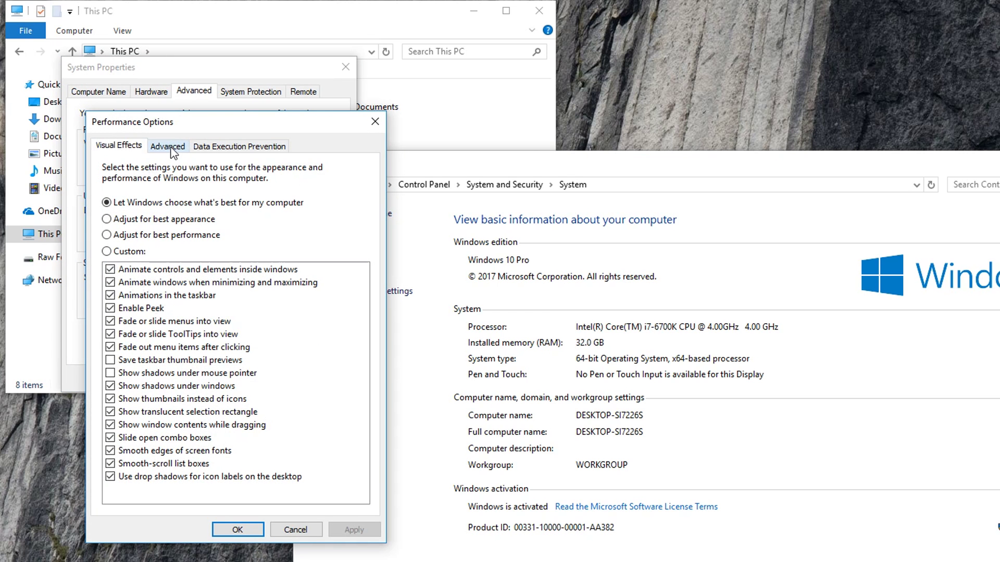
left_click(173, 152)
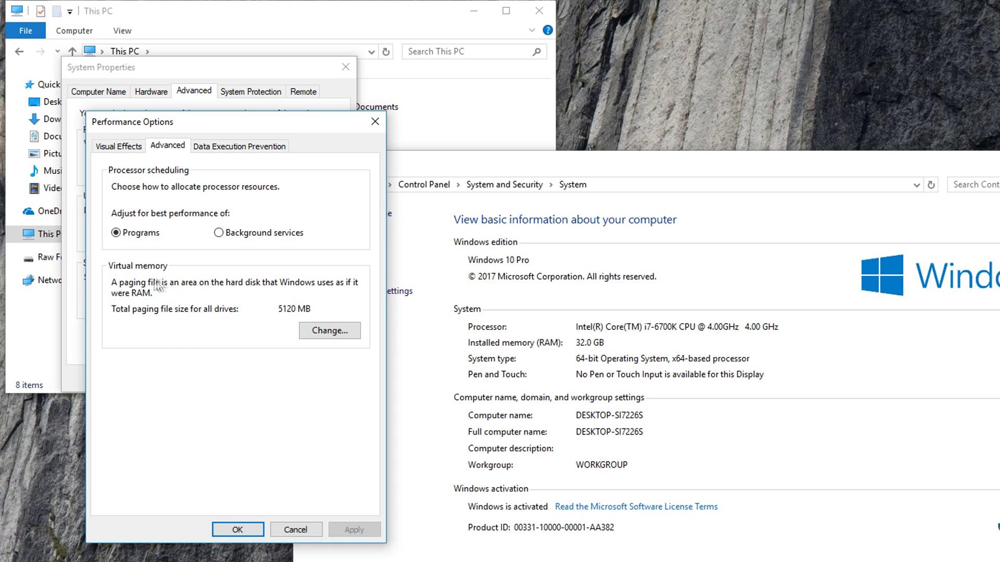
left_click(319, 336)
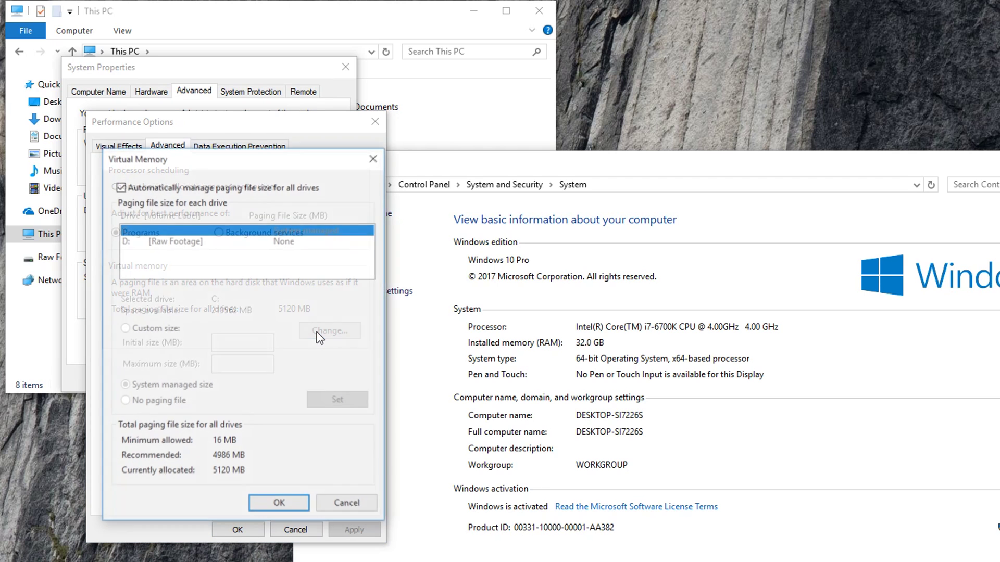
Step: Turn off automatic paging file management and set drive C: to no paging file
left_click(120, 187)
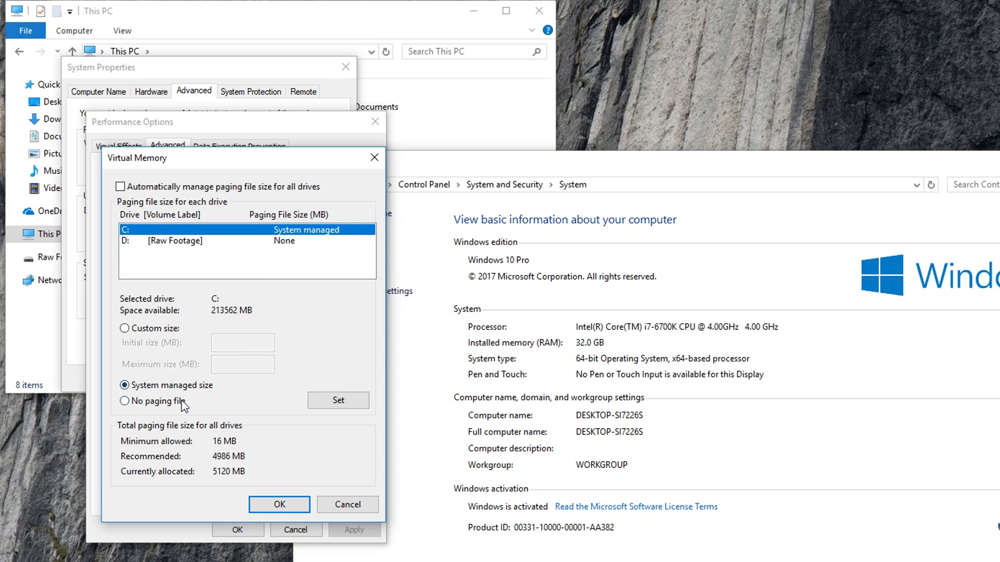
left_click(324, 403)
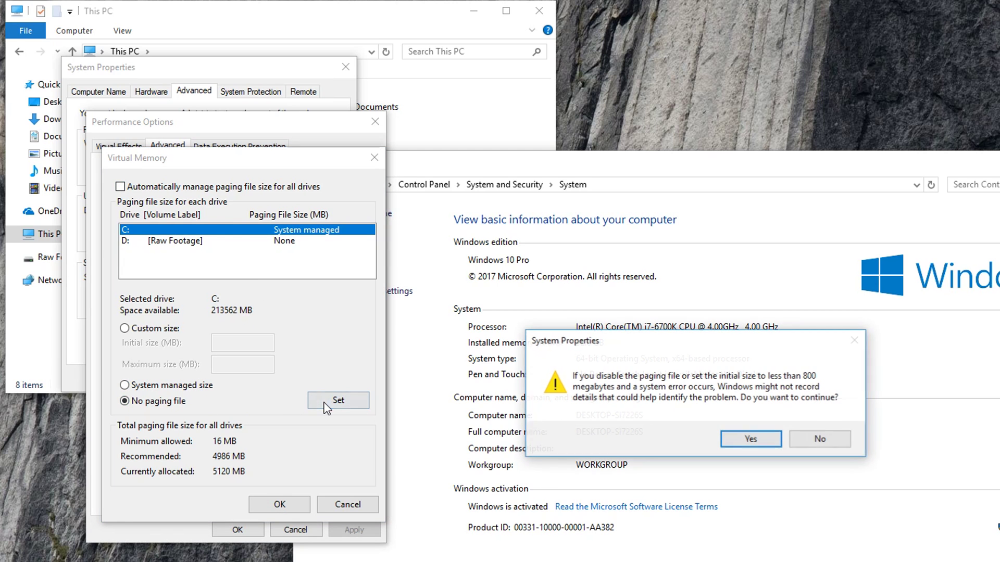
left_click(740, 445)
left_click(302, 505)
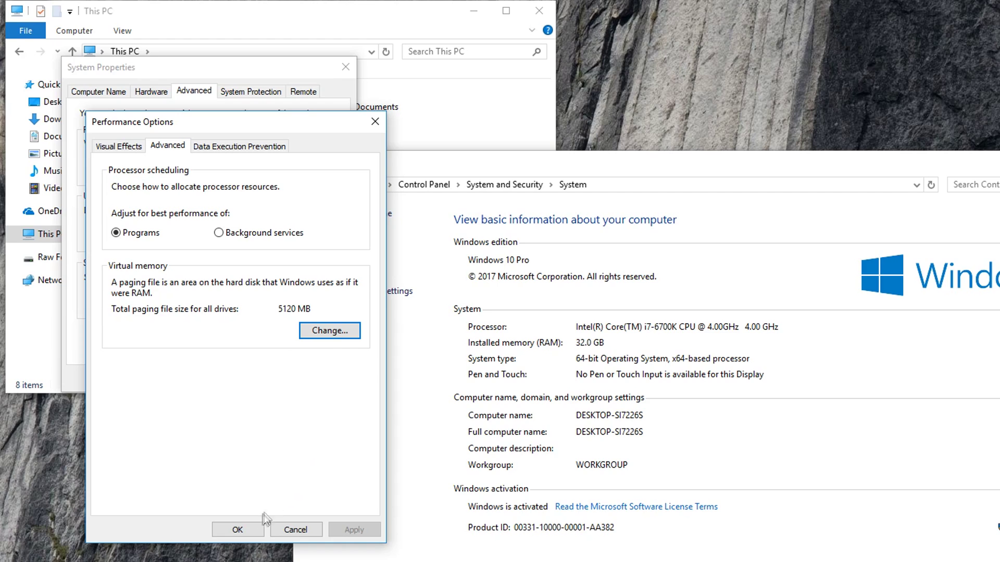
left_click(247, 525)
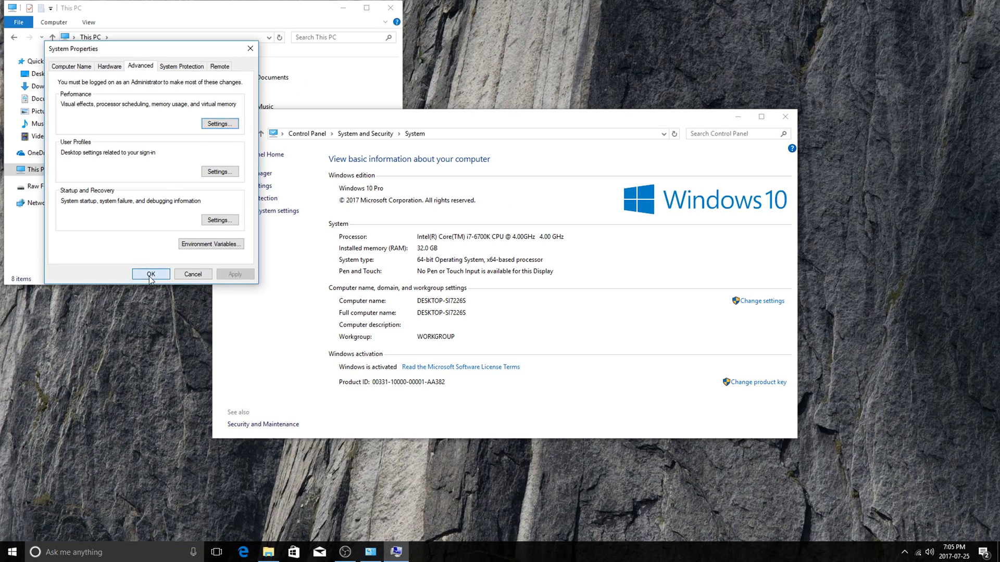
left_click(196, 355)
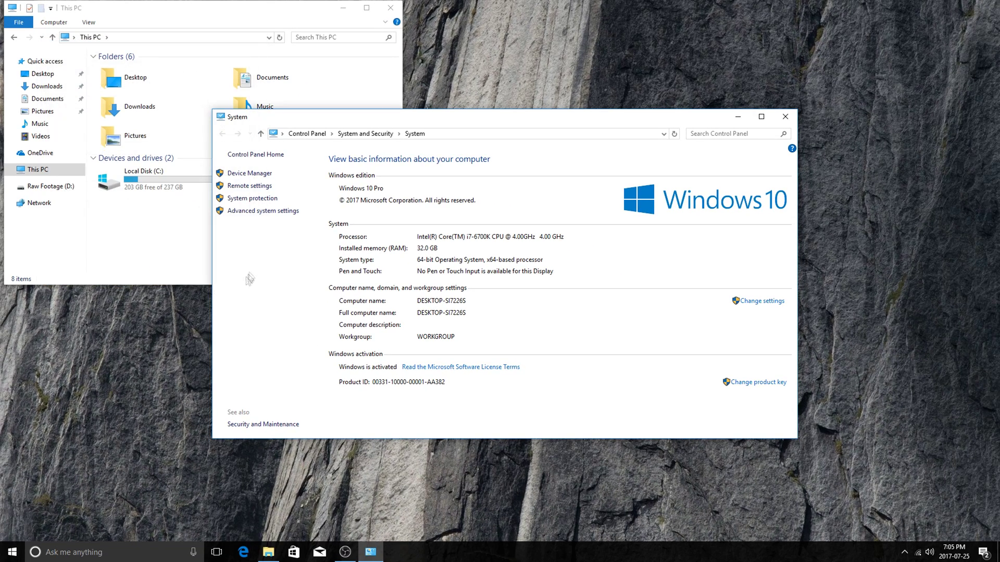
left_click(785, 118)
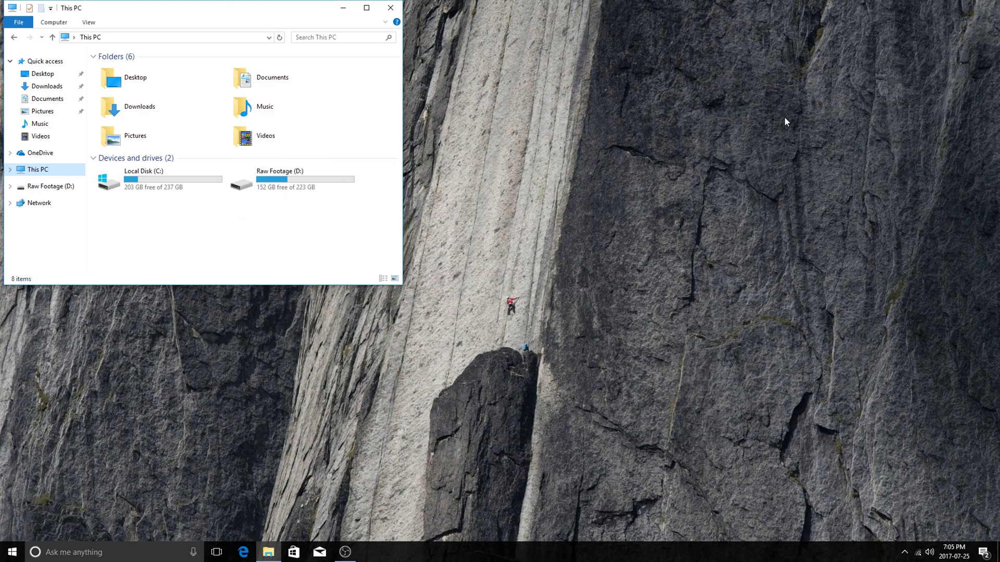
Step: Run powercfg -h off in an administrator Command Prompt to disable hibernation
left_click(6, 555)
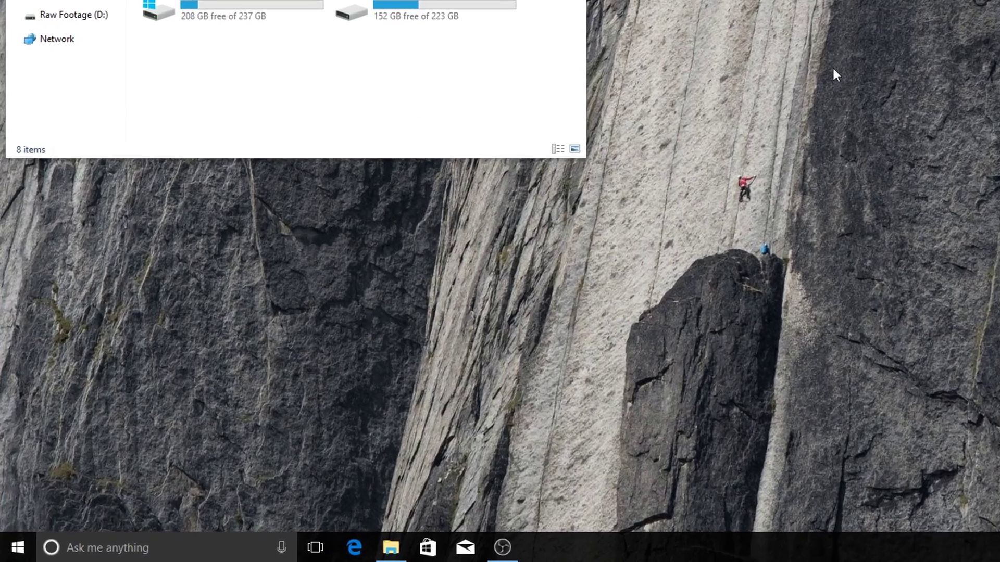
key("super")
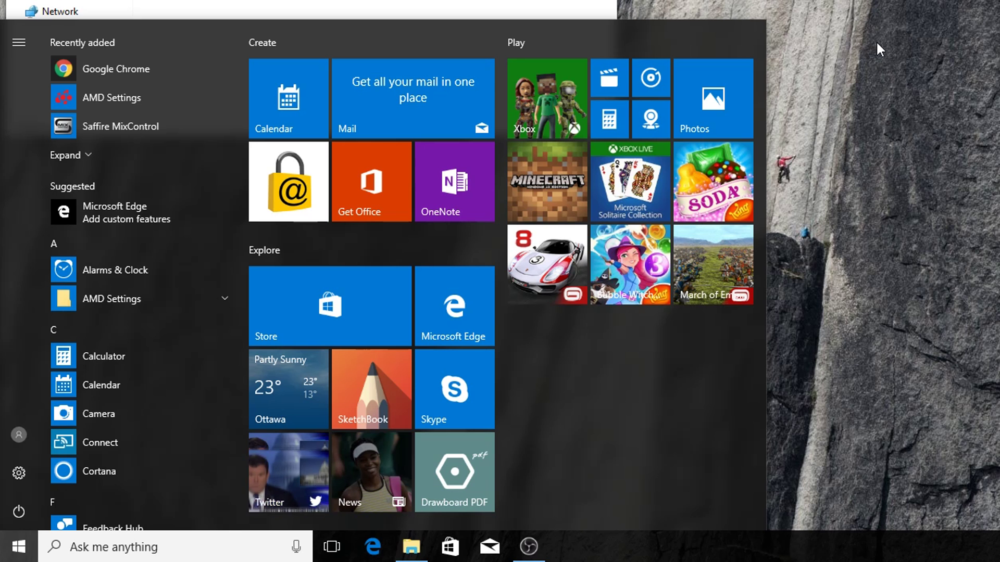
type("comman")
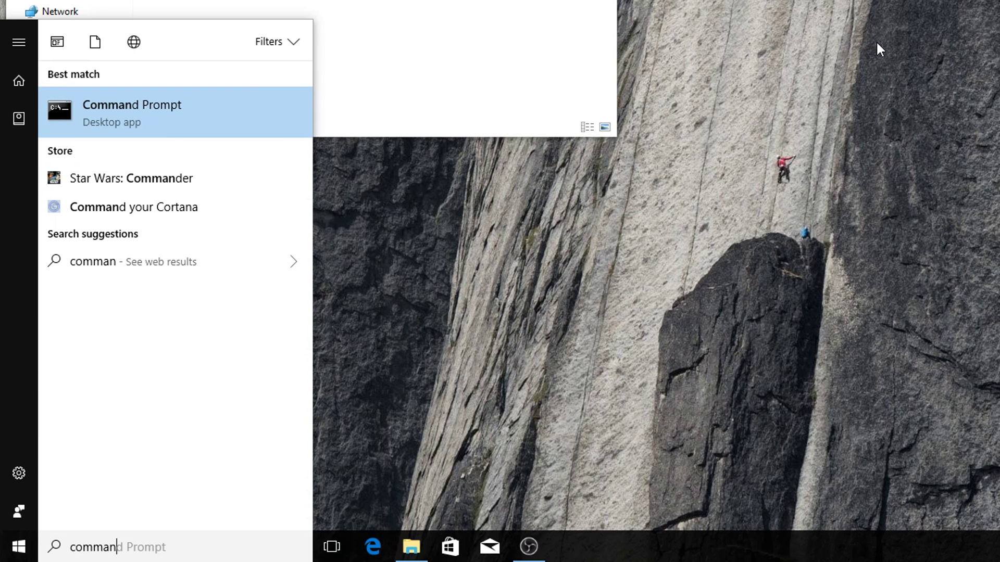
right_click(164, 107)
left_click(204, 127)
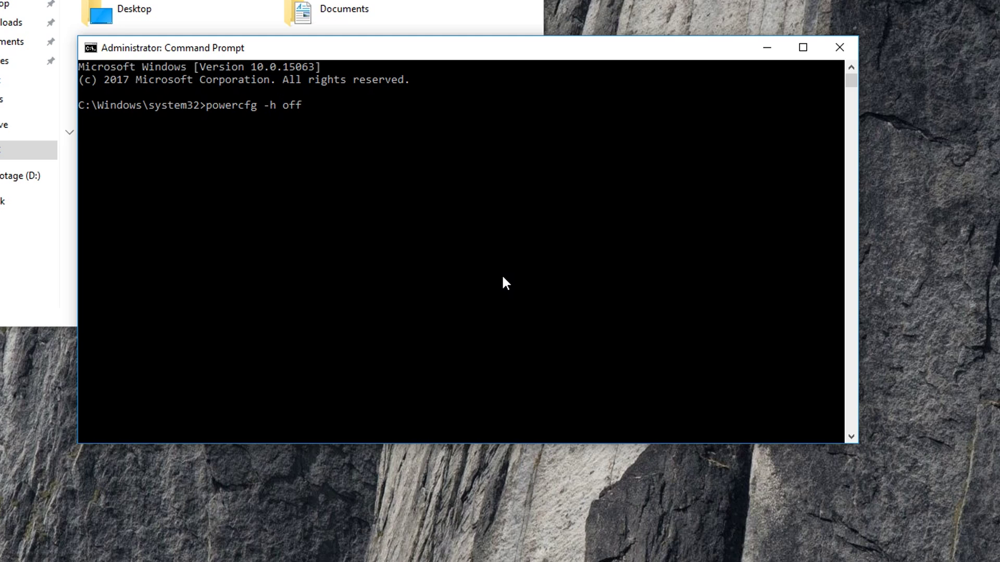
key("Return")
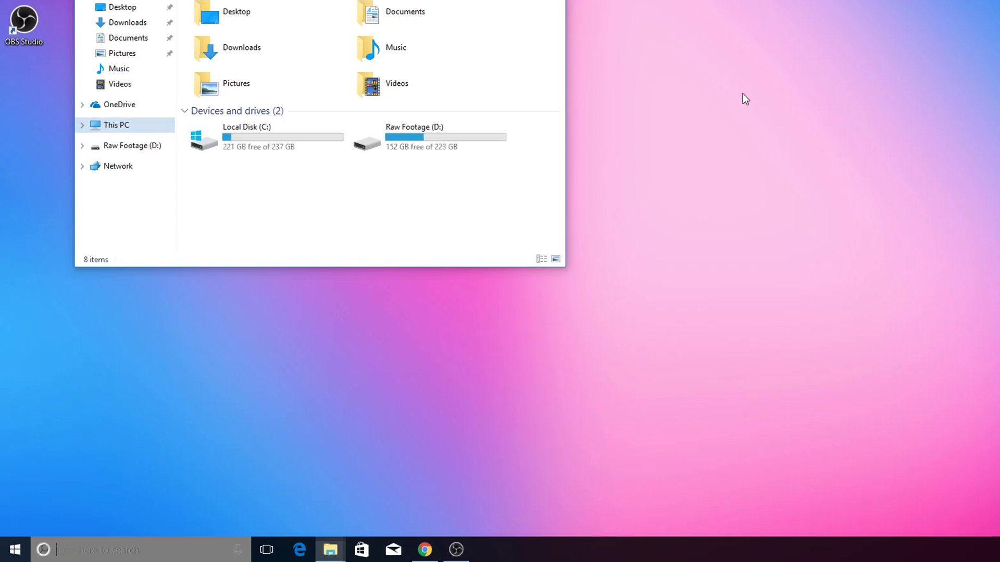
Step: Launch Command Prompt as administrator from the Start search
key("super")
type("comman")
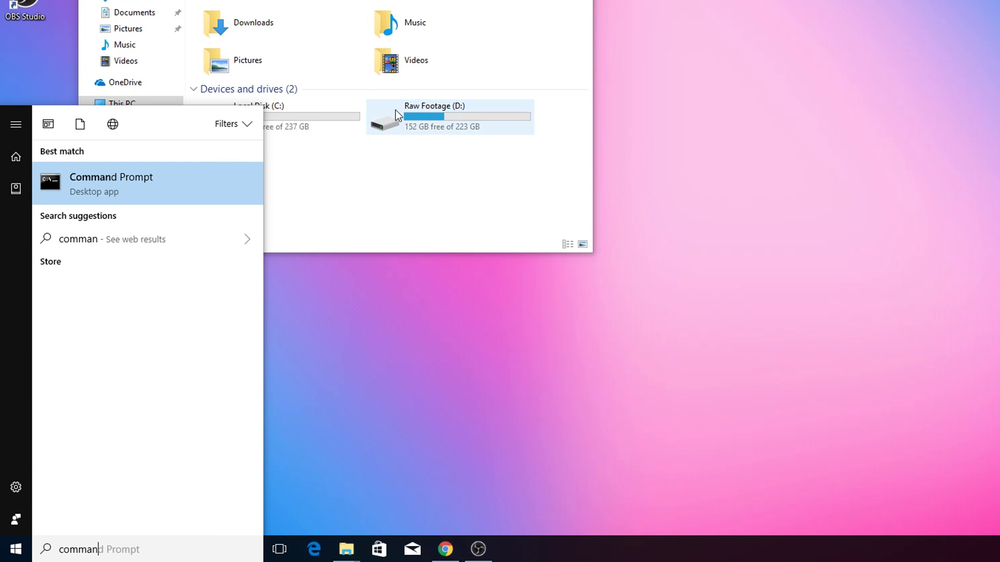
right_click(161, 177)
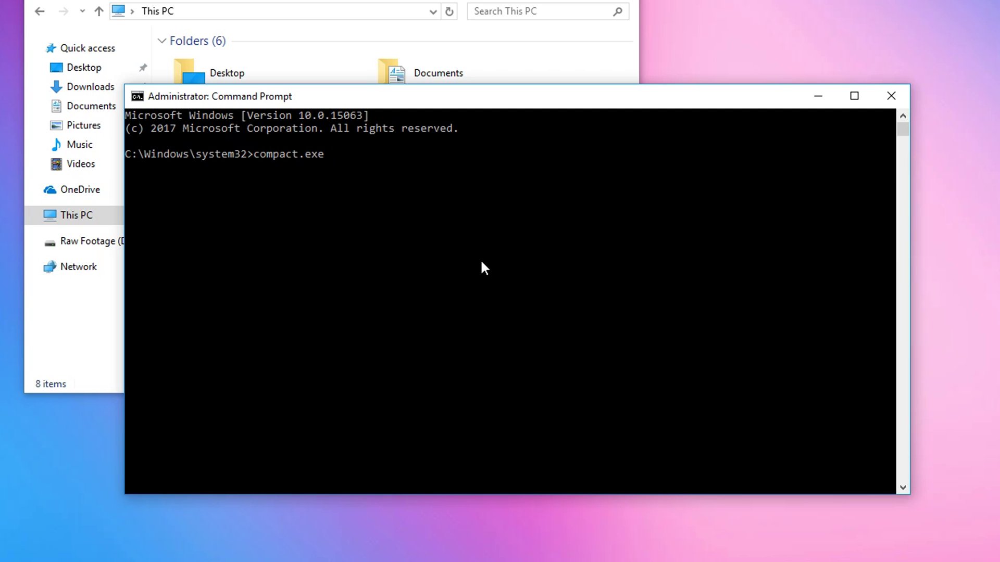
Step: Run compact.exe /CompactOS:always to compress the Windows system files
type("compact.exe /CompactOS\"")
key("BackSpace")
type(":always")
key("Return")
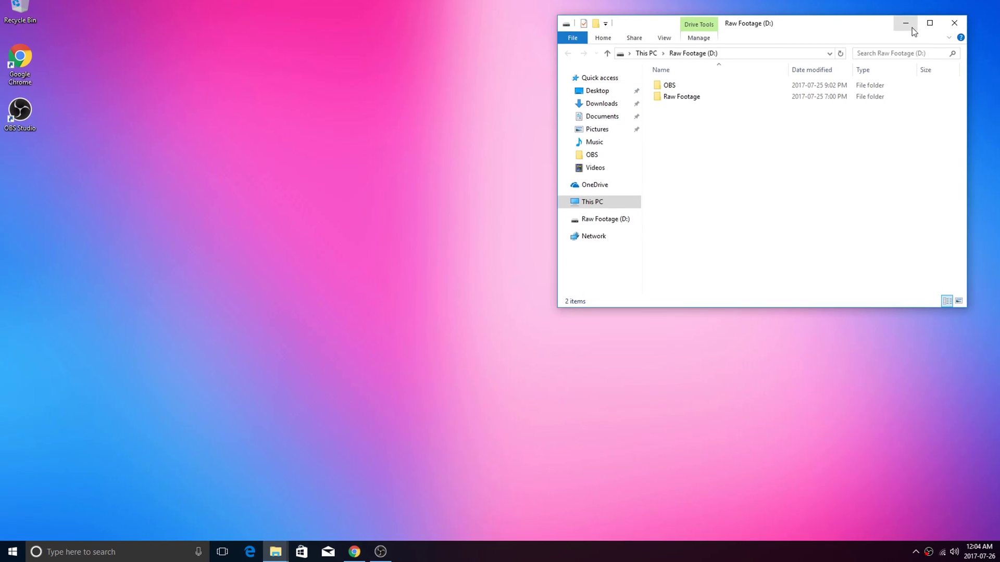
left_click(909, 26)
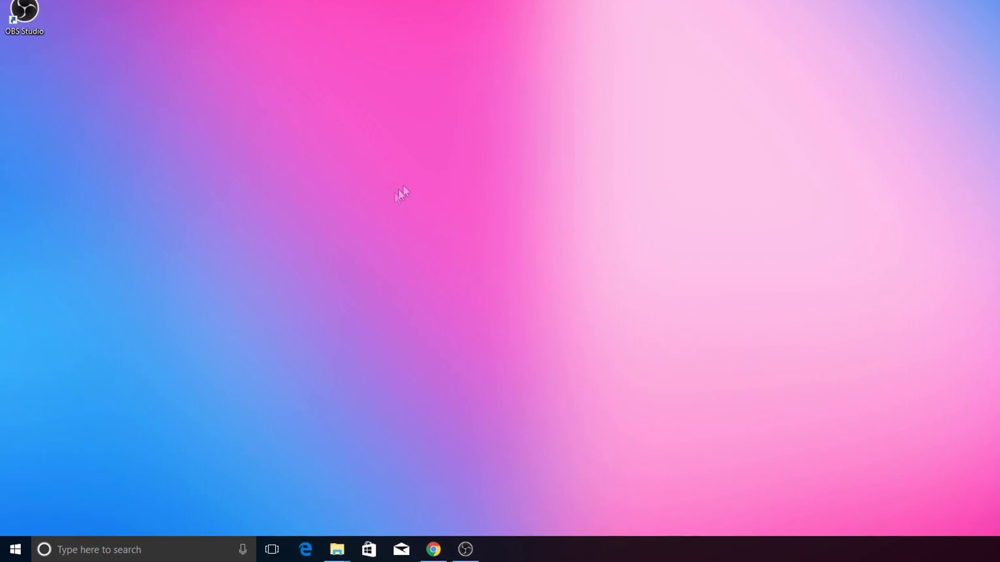
Step: Turn Storage sense on in the Storage settings
left_click(32, 530)
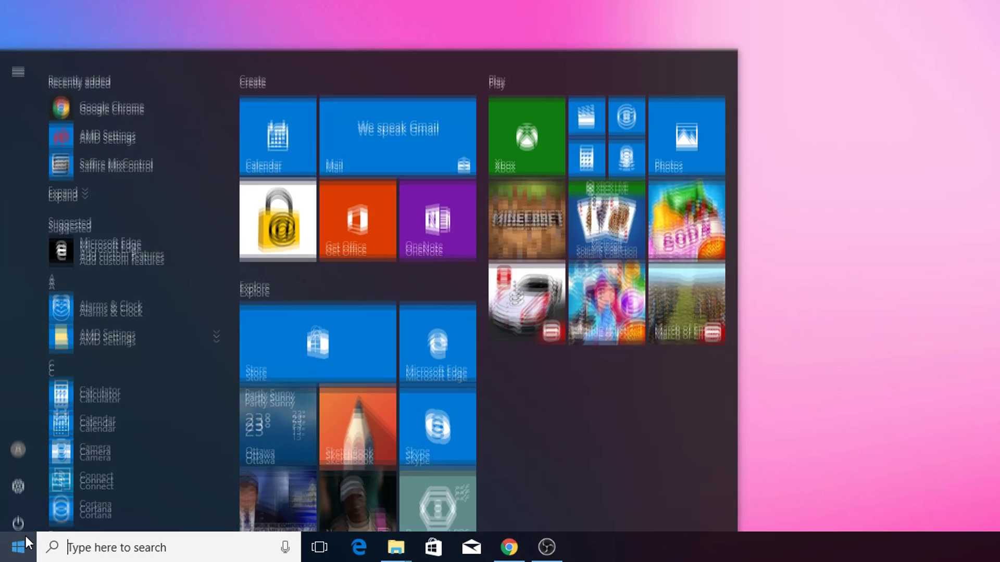
type("sto")
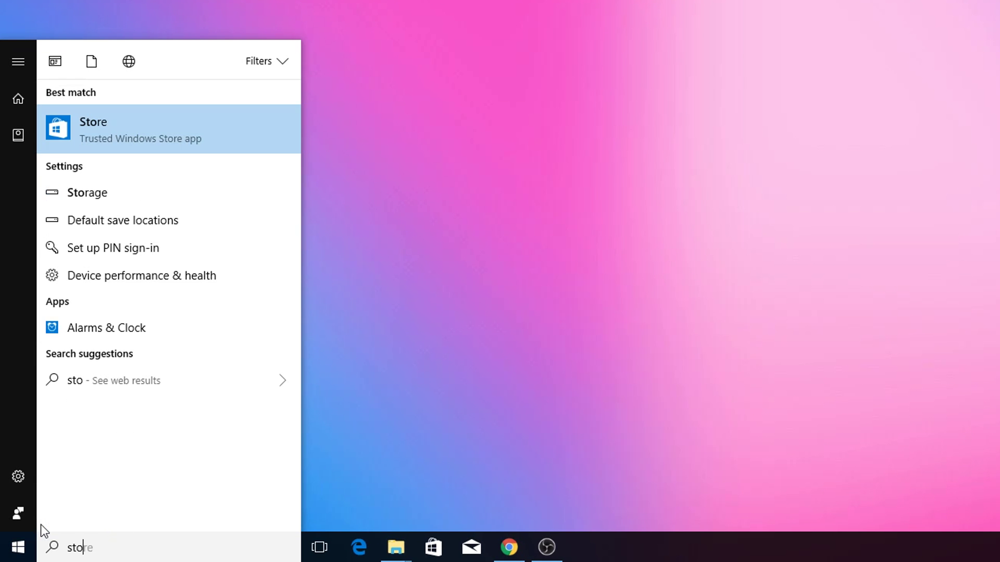
type("rage")
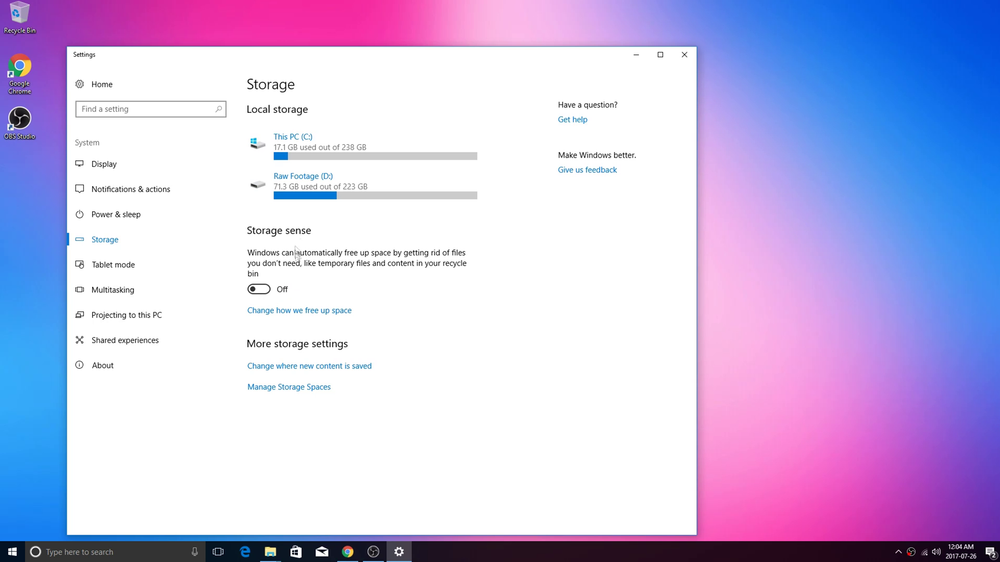
left_click(263, 292)
Step: Run Clean now under 'Change how we free up space', reclaiming 52.4 MB
left_click(281, 313)
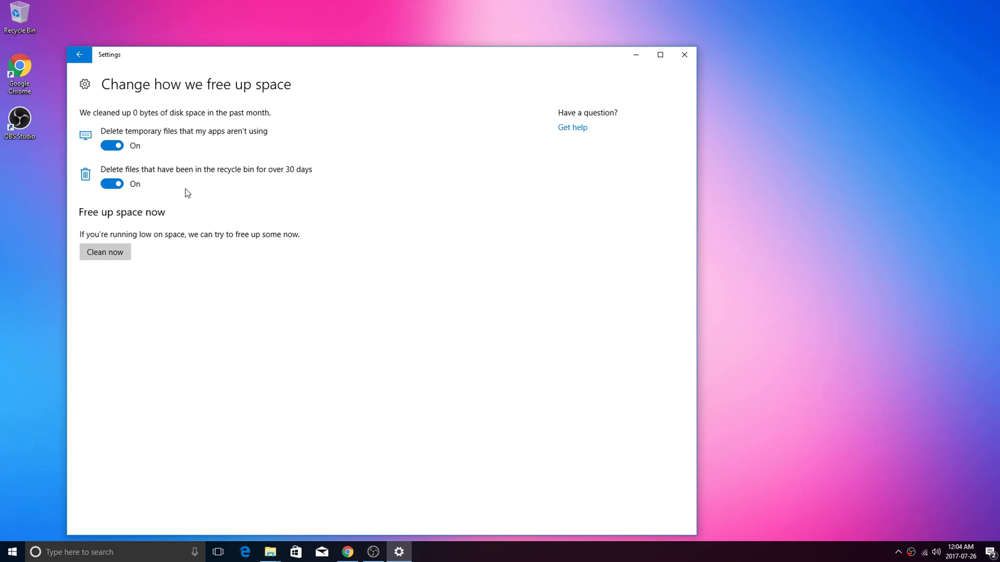
left_click(123, 253)
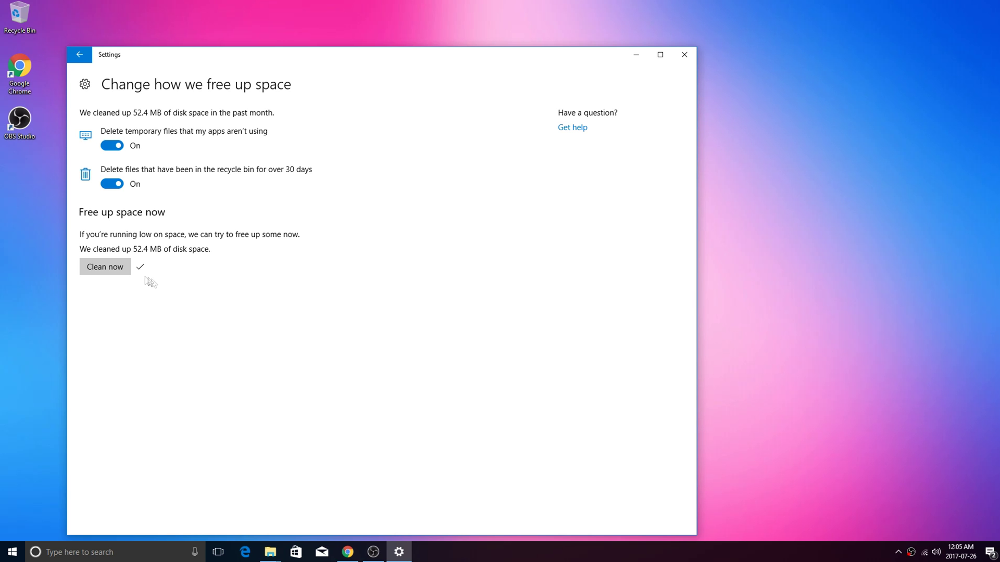
left_click(125, 269)
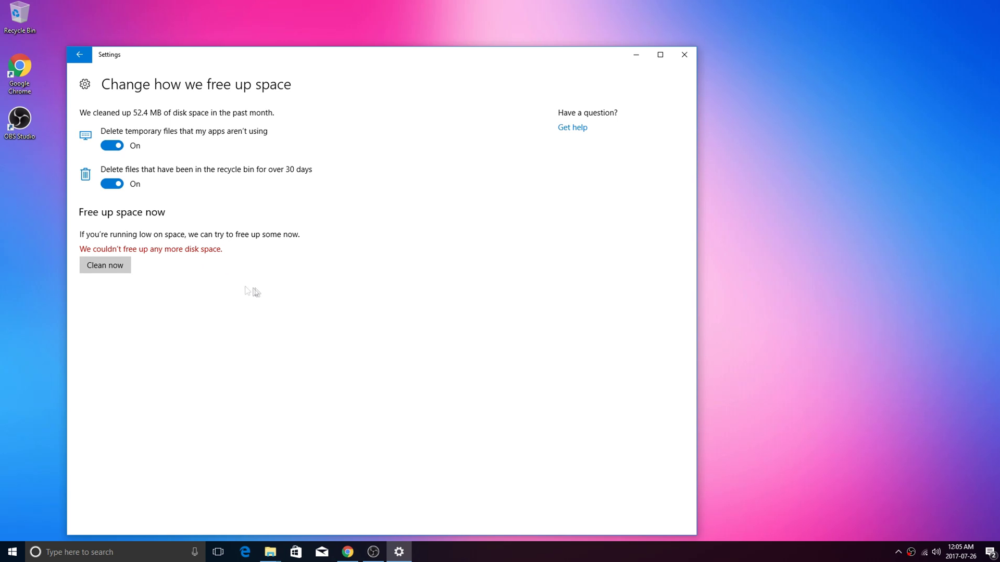
left_click(684, 54)
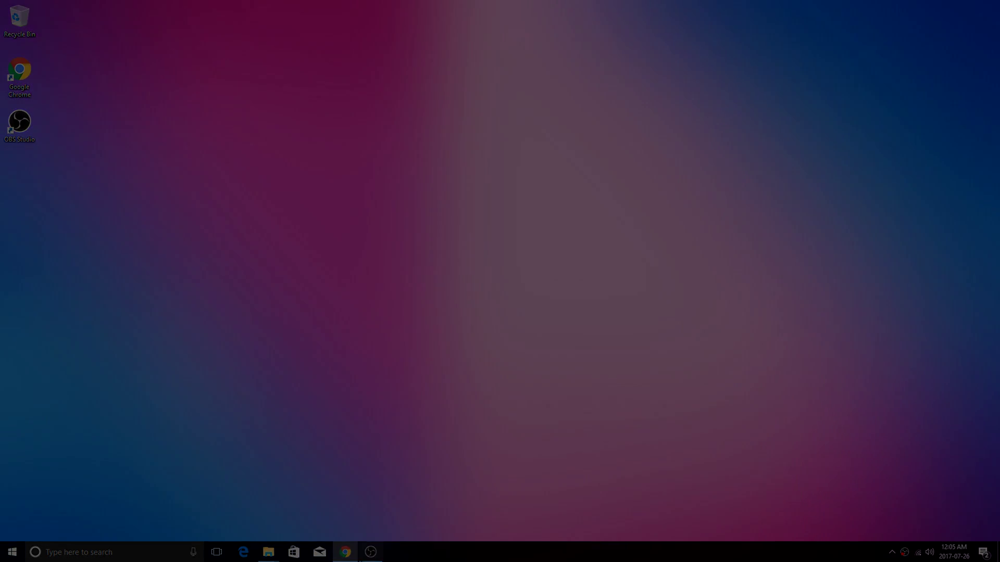